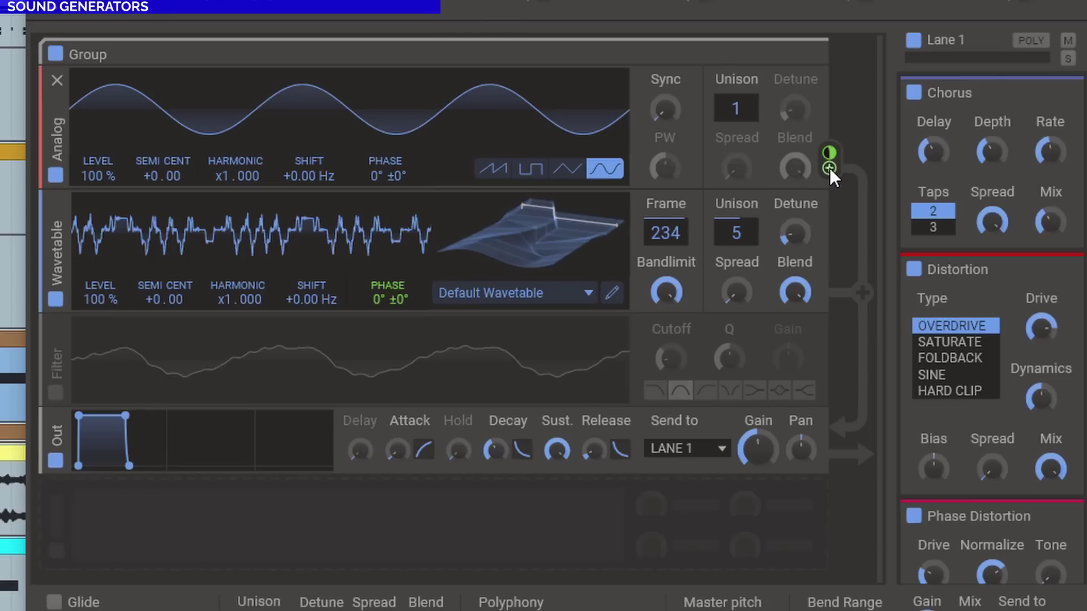
Step: Show the available modulation targets for the Analog oscillator's output and inspect its link to the Wavetable's phase
left_click(829, 167)
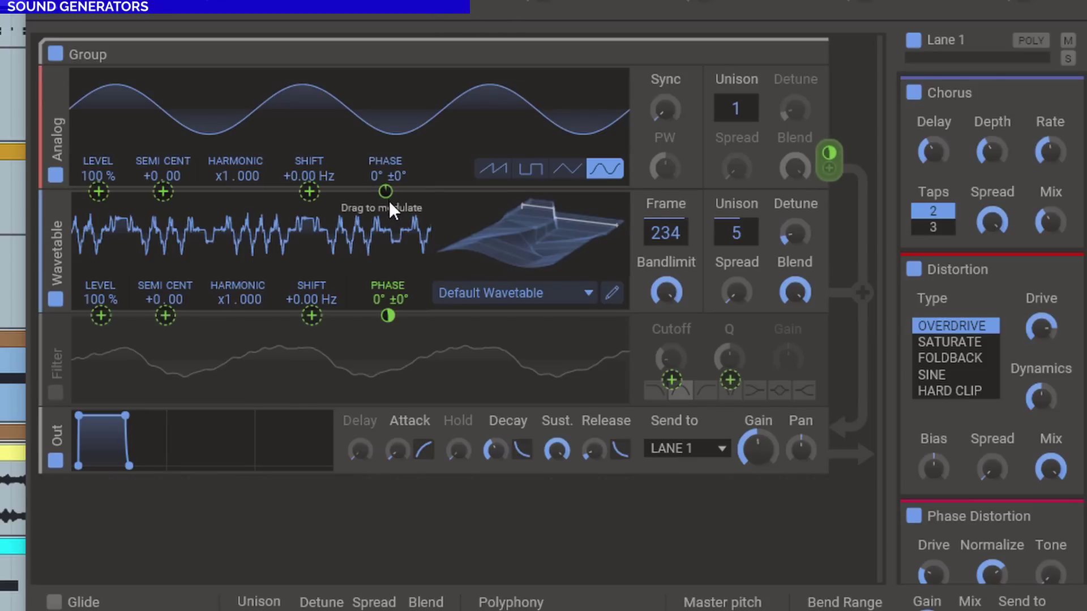
mouse_move(387, 316)
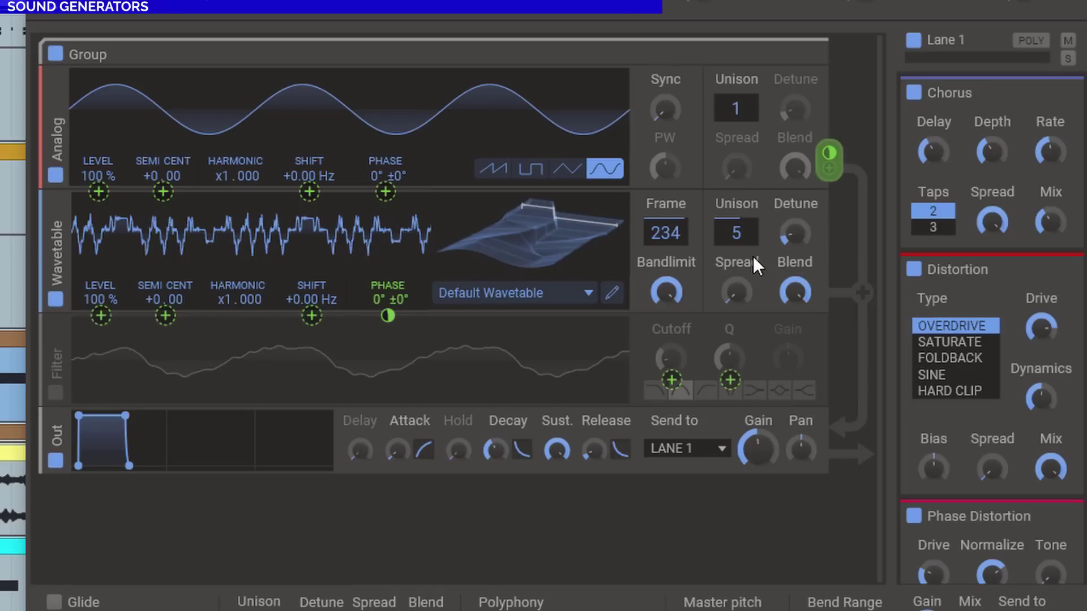
Step: Switch the generator group's Filter module on and off repeatedly to compare the sound, leaving it on
left_click(55, 392)
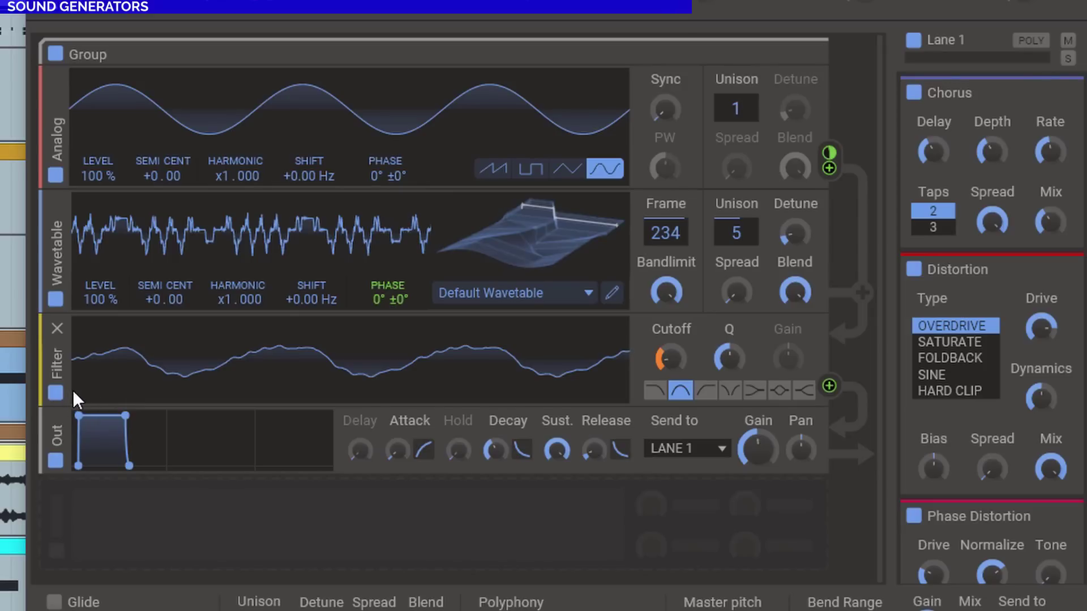
left_click(56, 392)
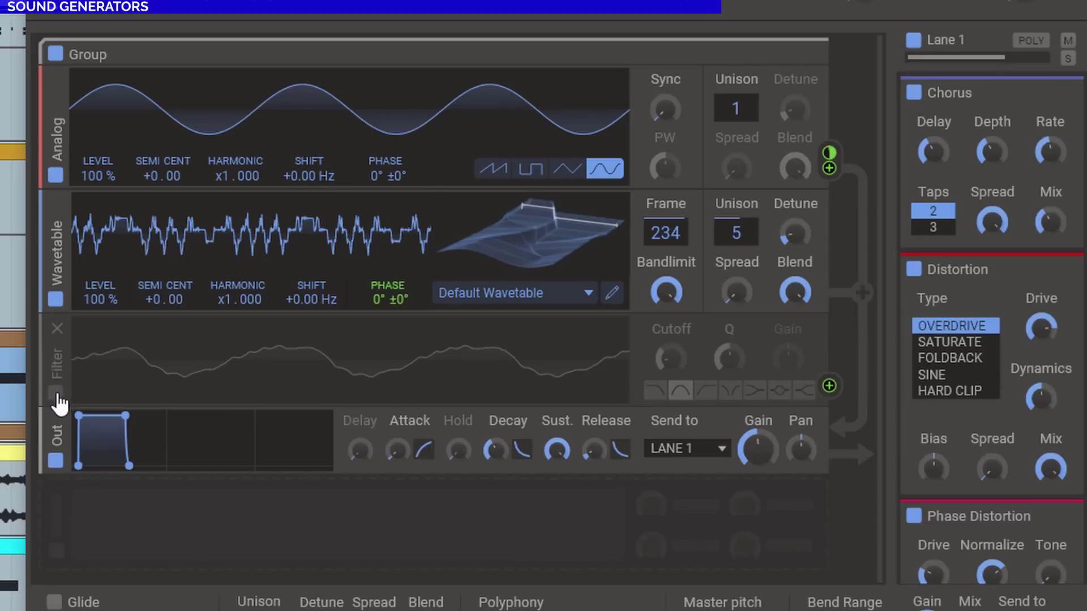
left_click(56, 392)
left_click(56, 392)
left_click(55, 396)
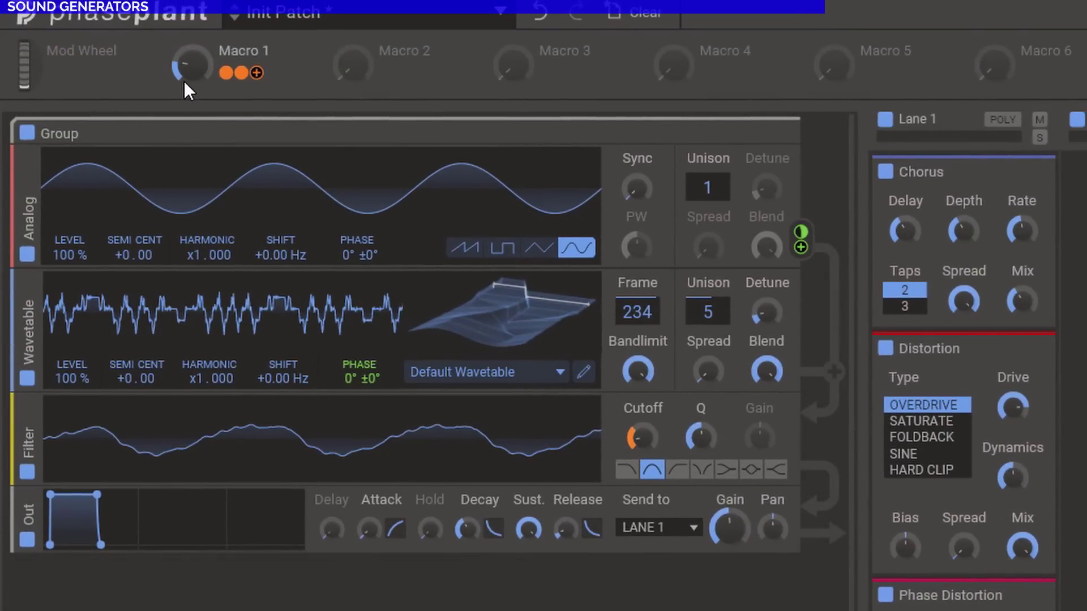
Step: Inspect Macro 1's modulation assignments, try its knob, and switch the generator group's Filter module off
mouse_move(229, 74)
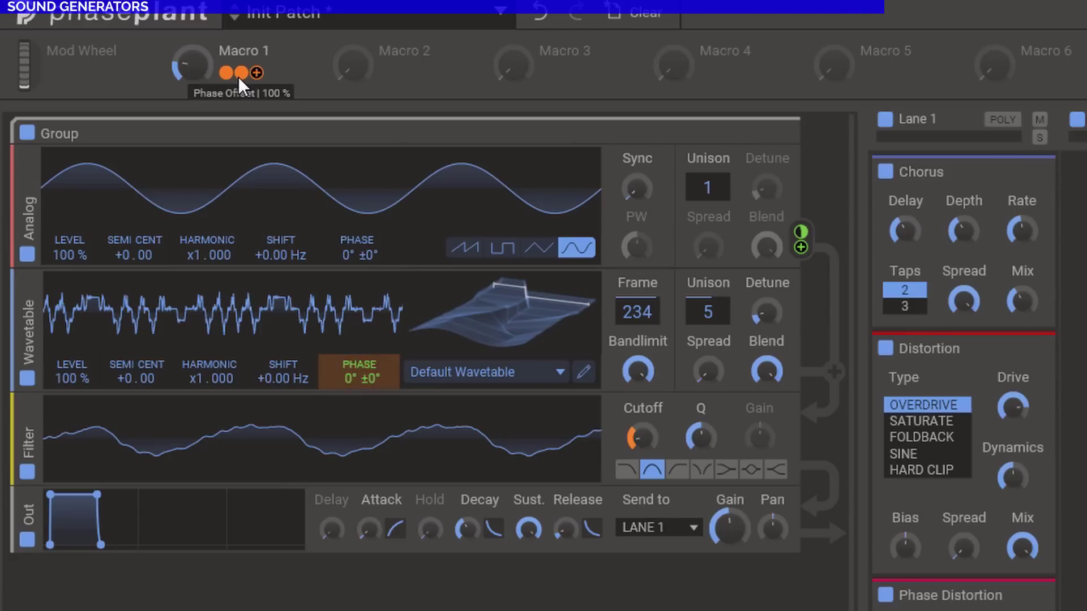
left_click(199, 68)
mouse_move(199, 68)
left_mouse_down()
mouse_move(198, 42)
mouse_move(199, 68)
left_mouse_up()
left_click(25, 472)
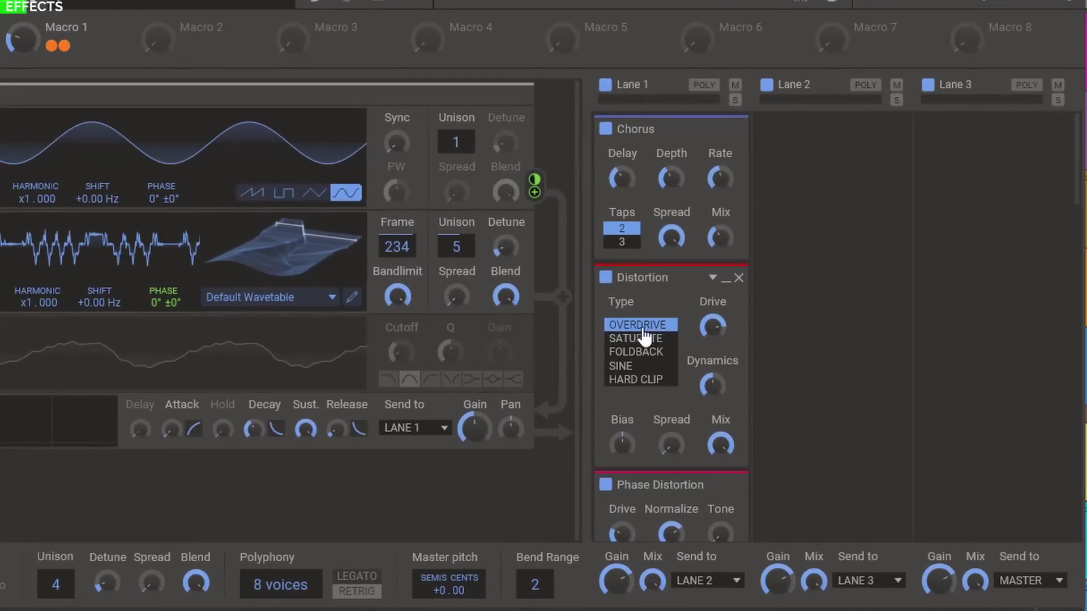
Step: Review the Lane 1 effects down to Disperser, compare it bypassed and enabled, and try its Amount knob
scroll(686, 285, "down", 4)
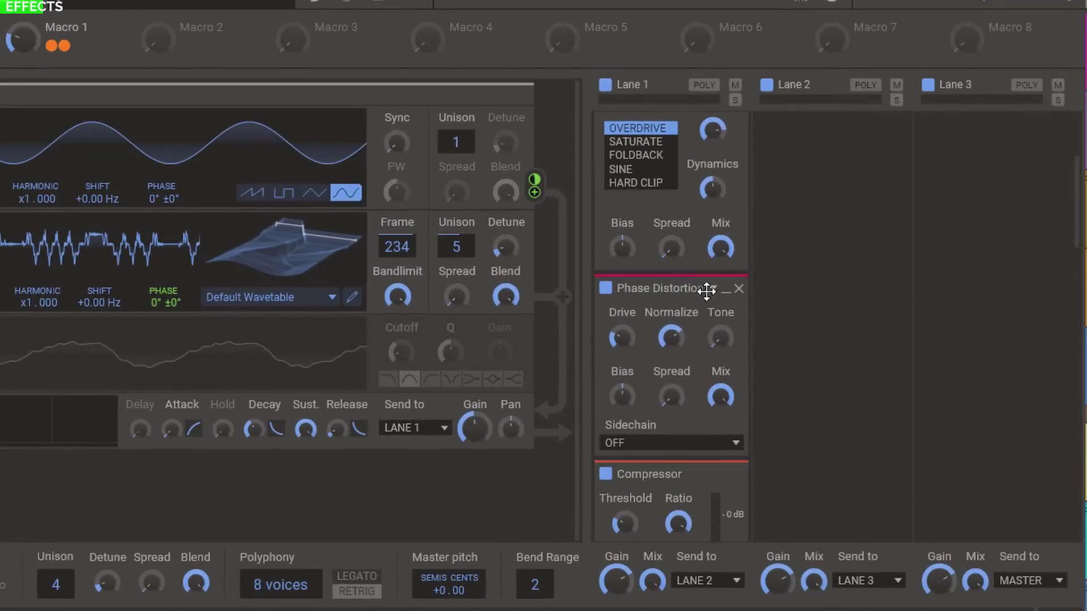
scroll(696, 331, "down", 3)
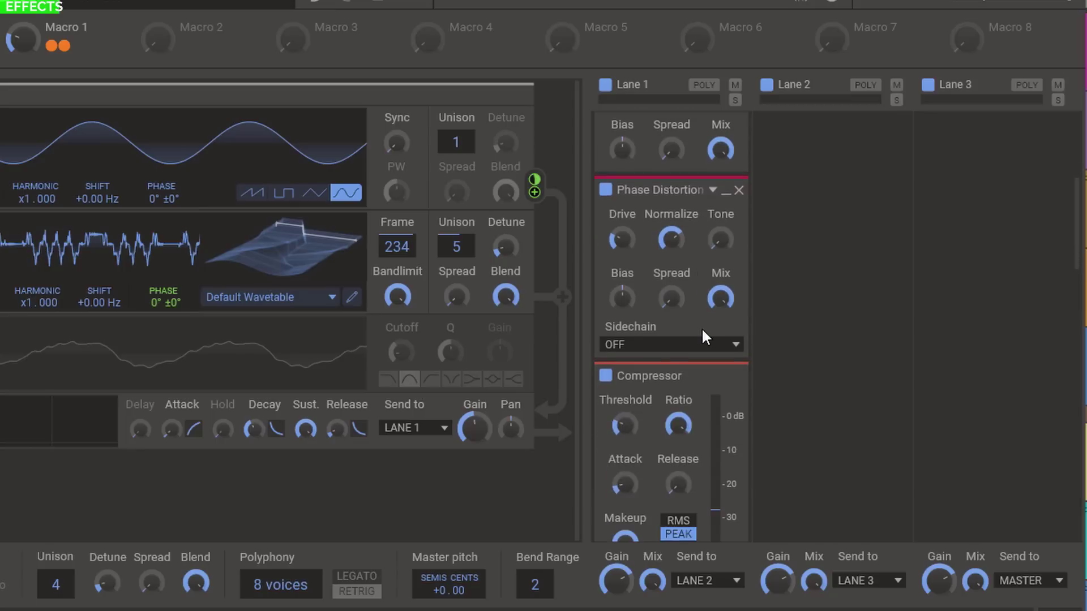
scroll(702, 346, "down", 5)
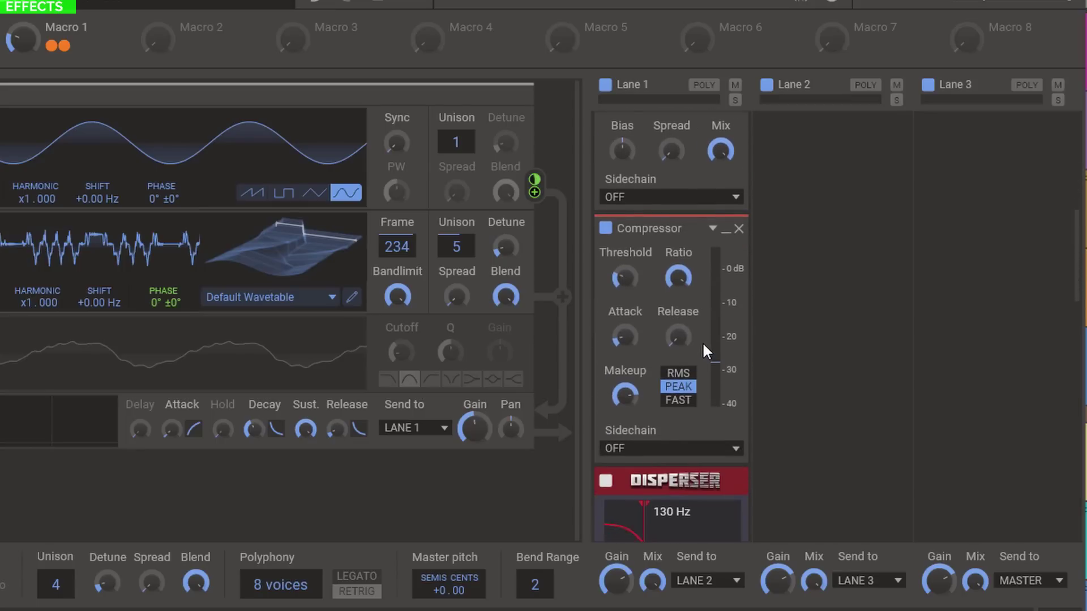
mouse_move(702, 341)
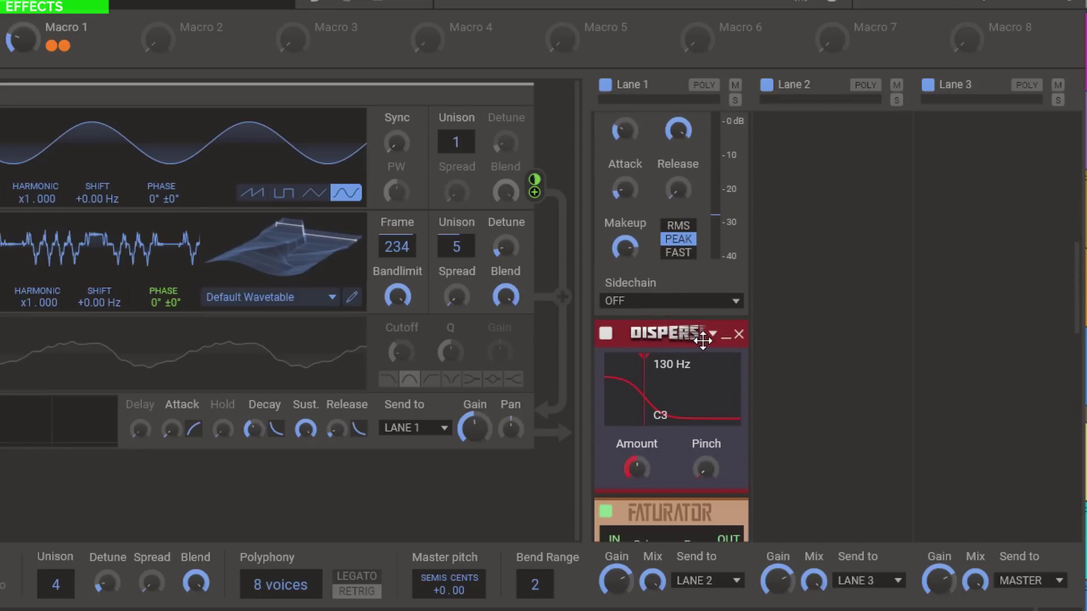
left_click(606, 334)
left_click(606, 335)
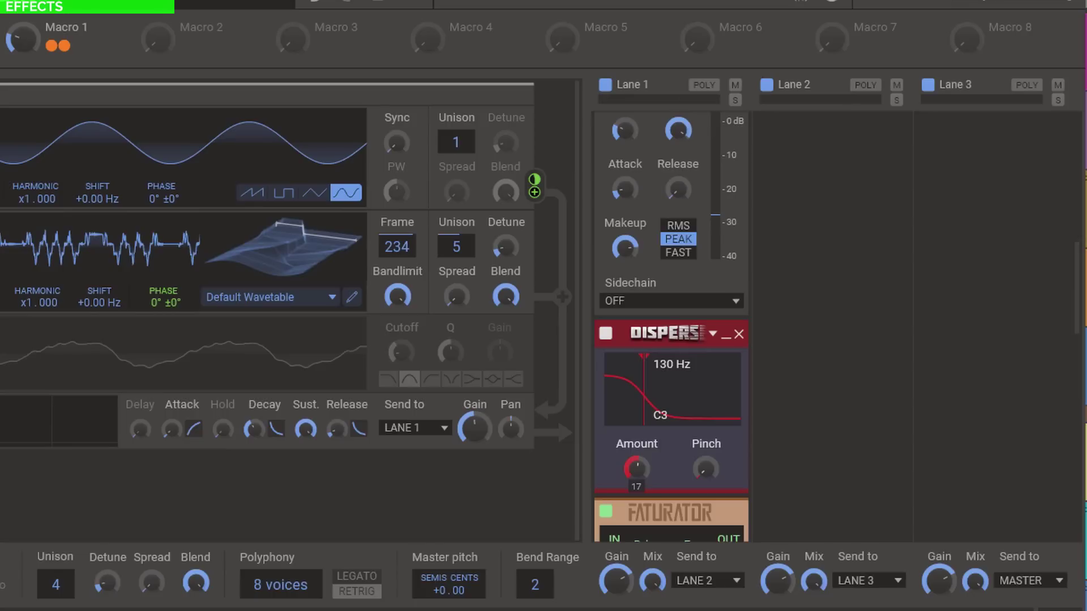
left_click_drag(636, 468, 636, 471)
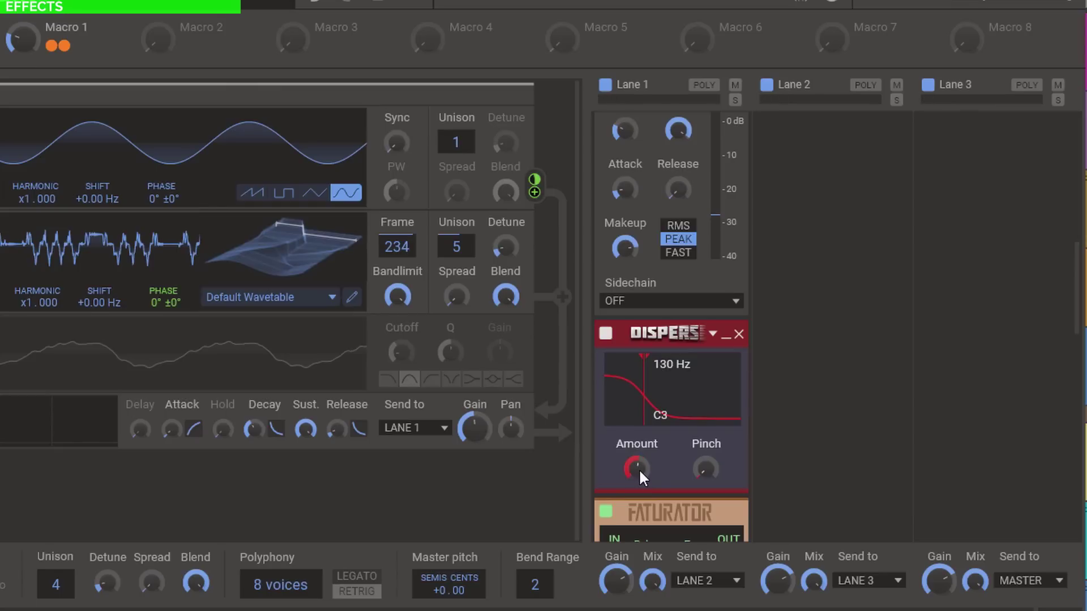
Step: Bypass and re-enable the Faturator in Lane 1 repeatedly to compare the sound, leaving it enabled
scroll(663, 403, "down", 3)
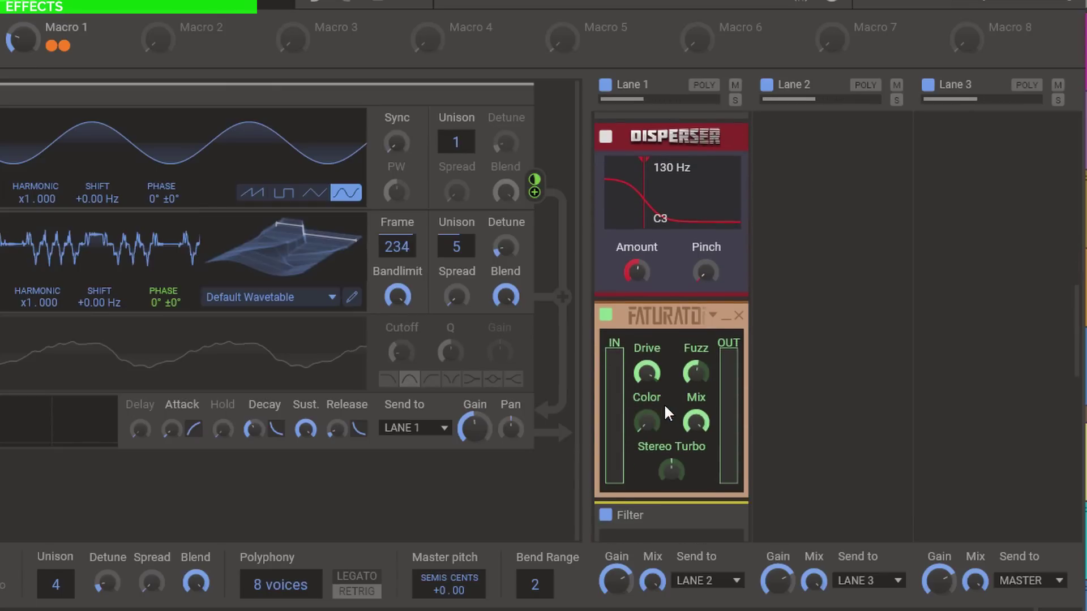
scroll(659, 403, "down", 1)
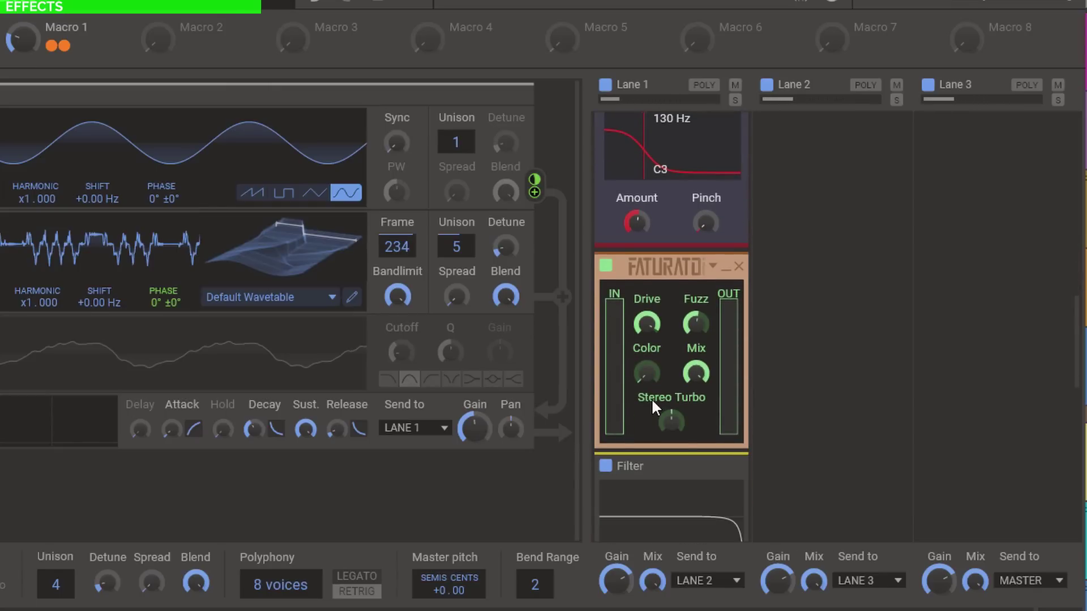
left_click(606, 267)
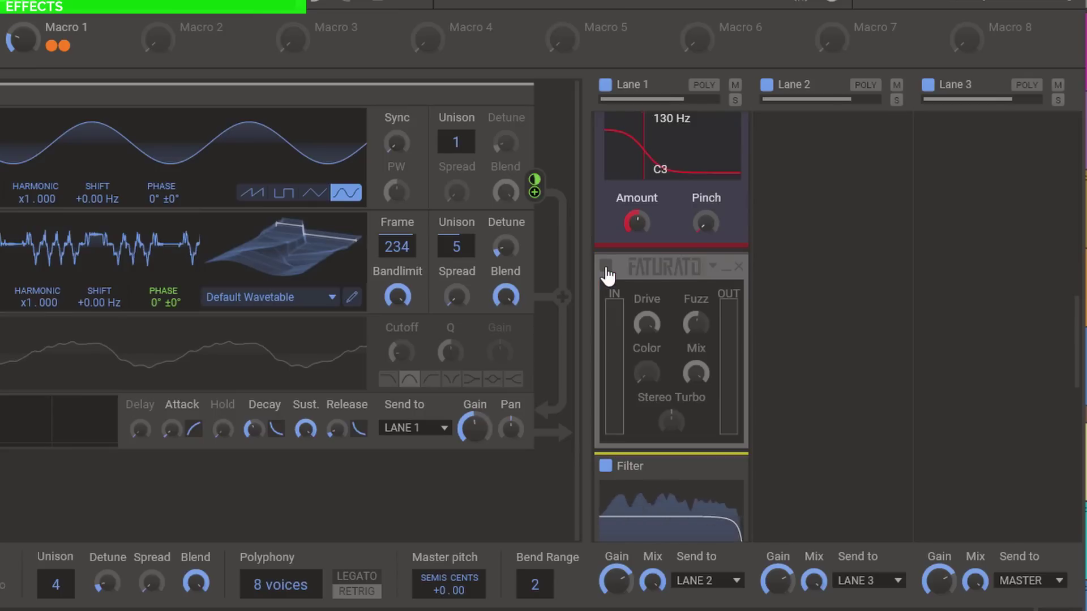
left_click(606, 268)
left_click(605, 267)
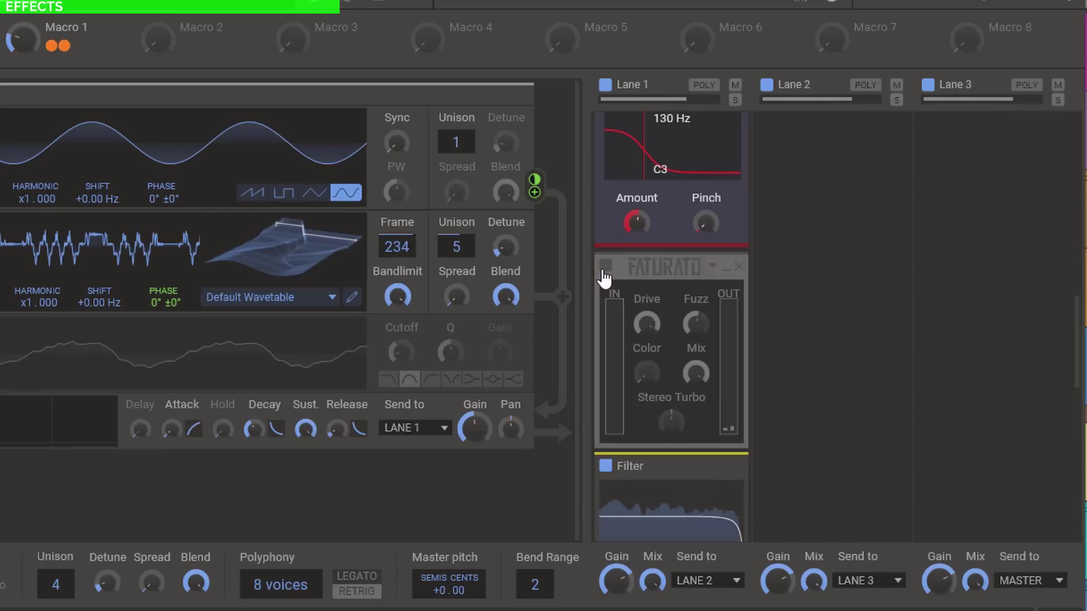
left_click(605, 268)
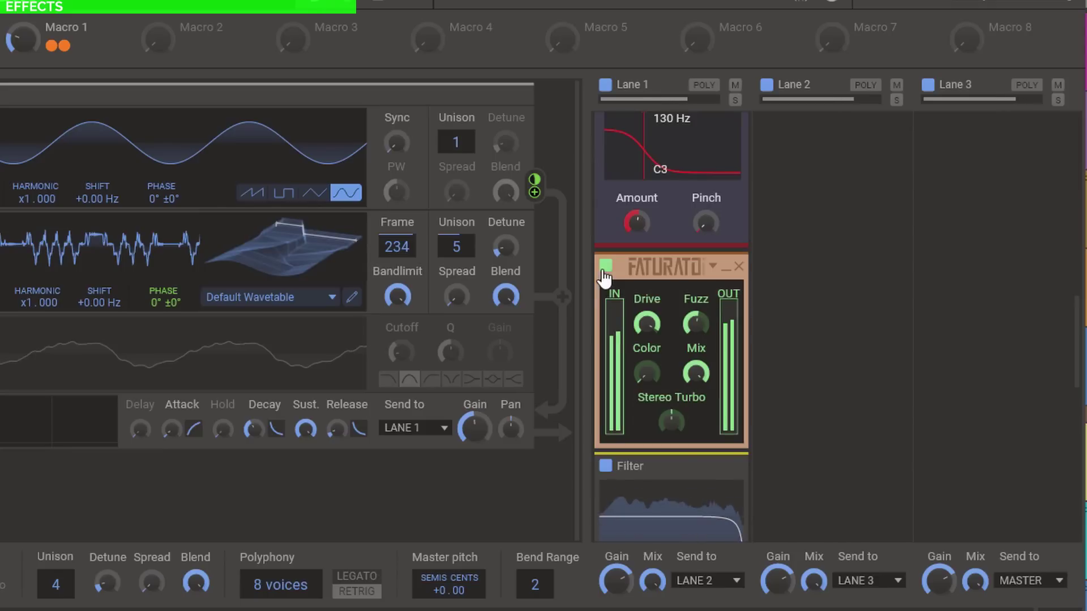
Step: Bypass and re-enable the low-pass Filter effect in Lane 1 to compare the sound
scroll(617, 275, "down", 4)
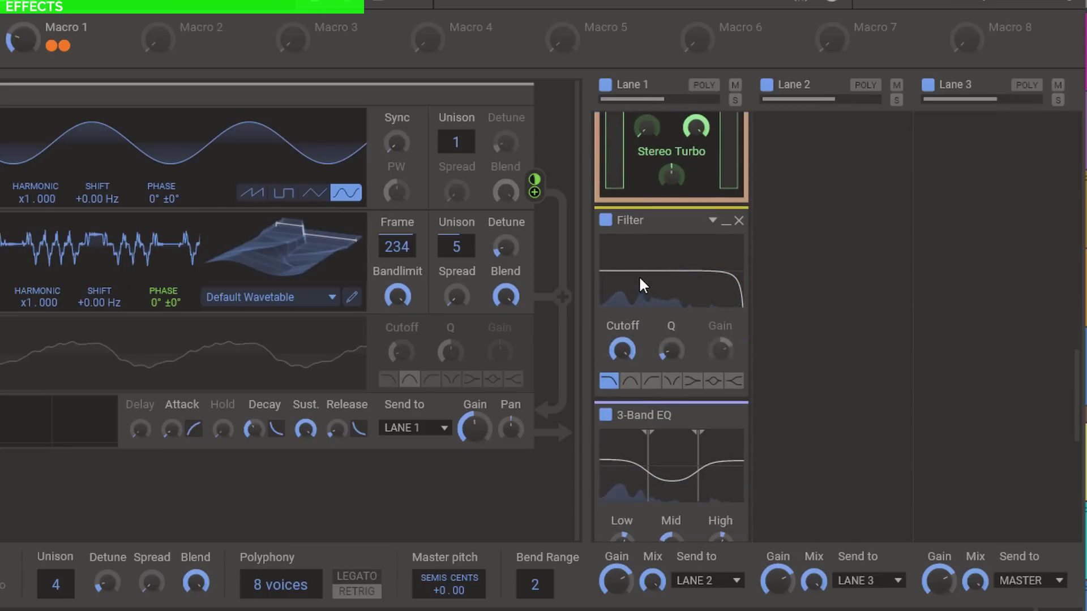
left_click(610, 225)
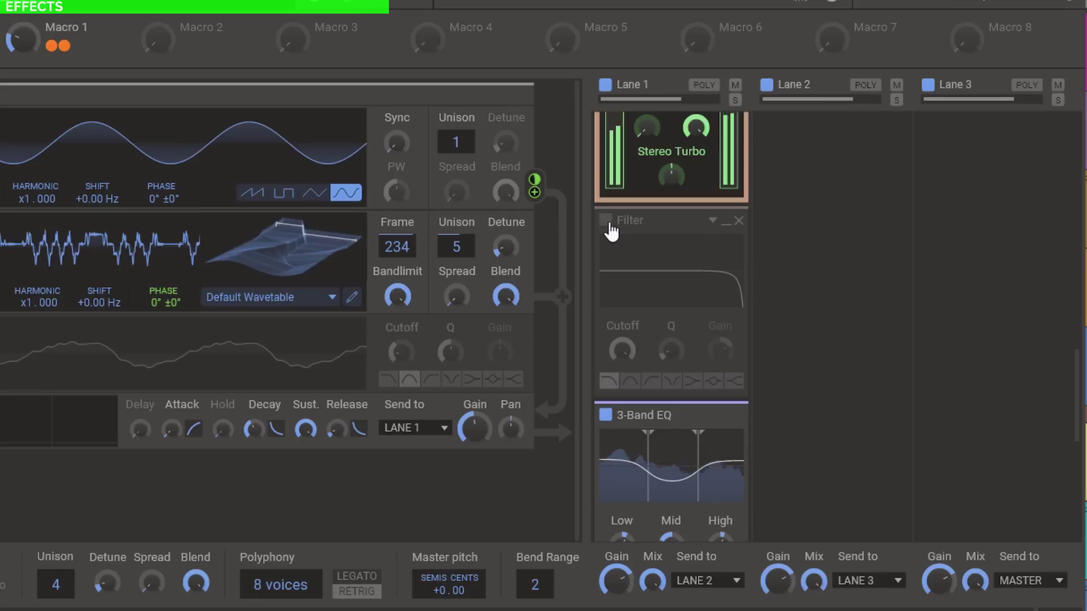
left_click(610, 225)
Step: Bypass and re-enable the first 3-Band EQ in Lane 1 twice to hear the effect of its mid cut
scroll(608, 224, "down", 4)
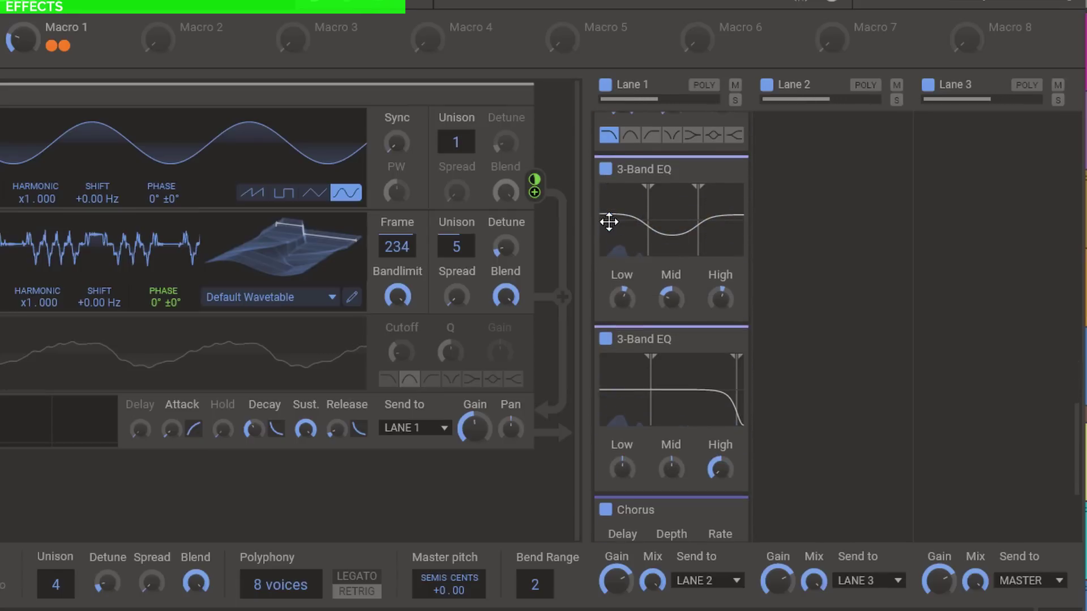
left_click(605, 169)
left_click(606, 170)
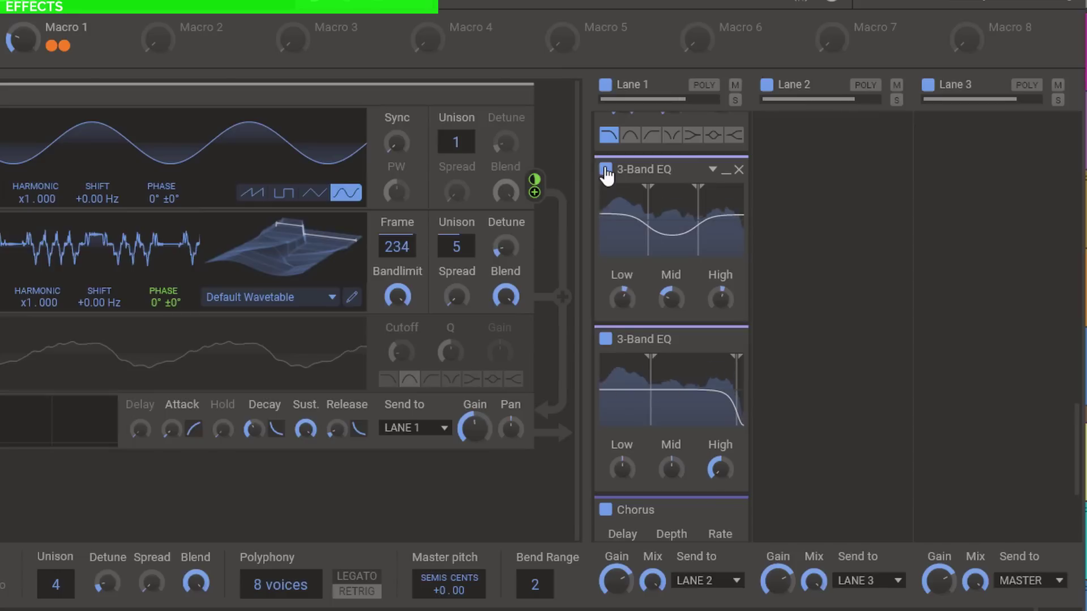
left_click(605, 169)
left_click(606, 169)
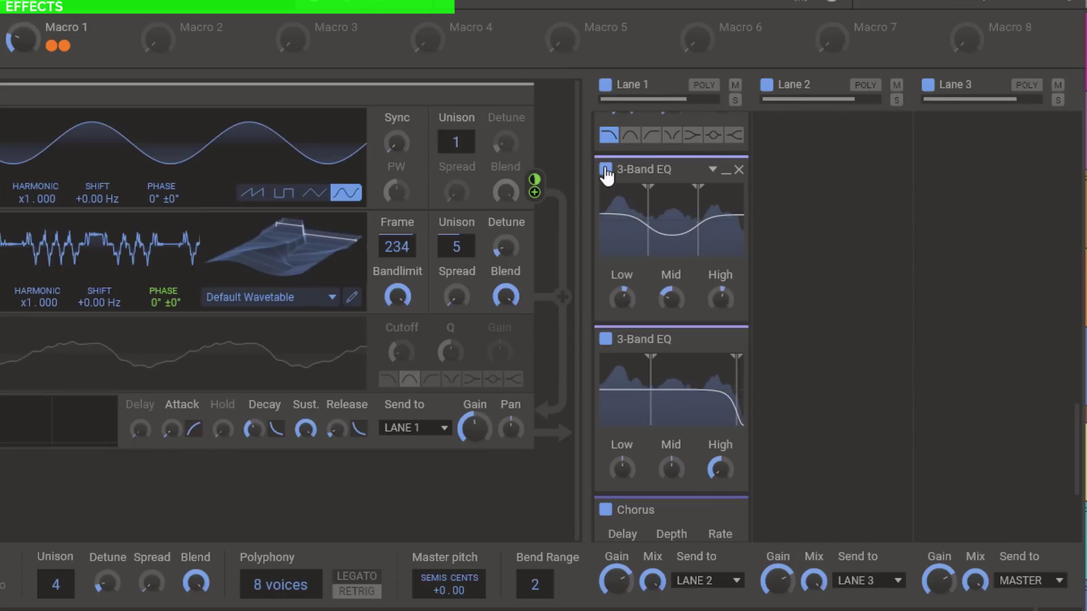
Step: Compare the sound with the second 3-Band EQ and the final Chorus in Lane 1 each bypassed and re-enabled
scroll(605, 175, "down", 3)
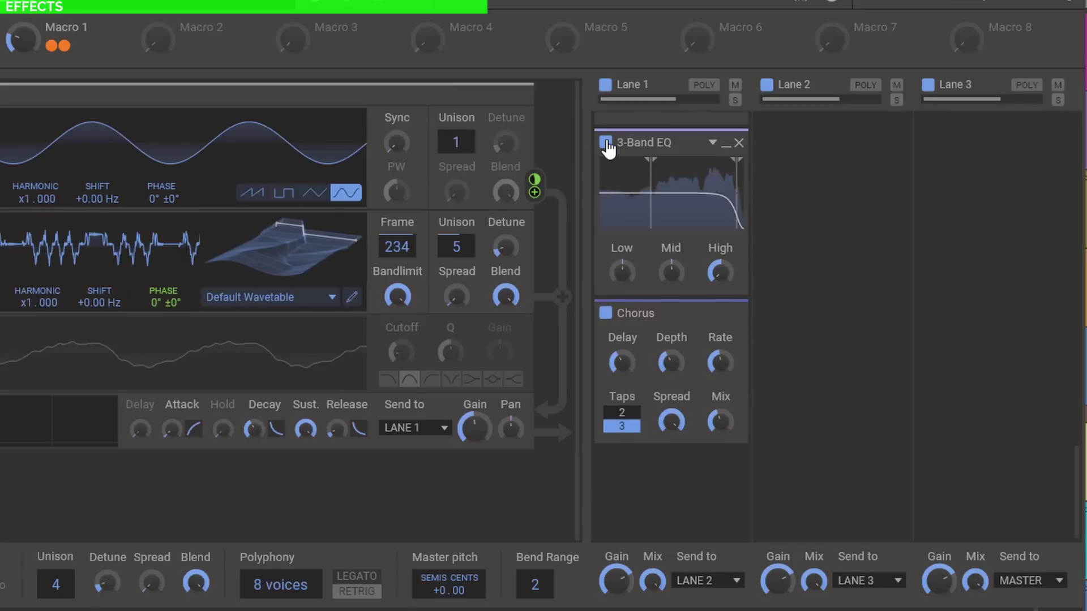
left_click(606, 143)
left_click(607, 143)
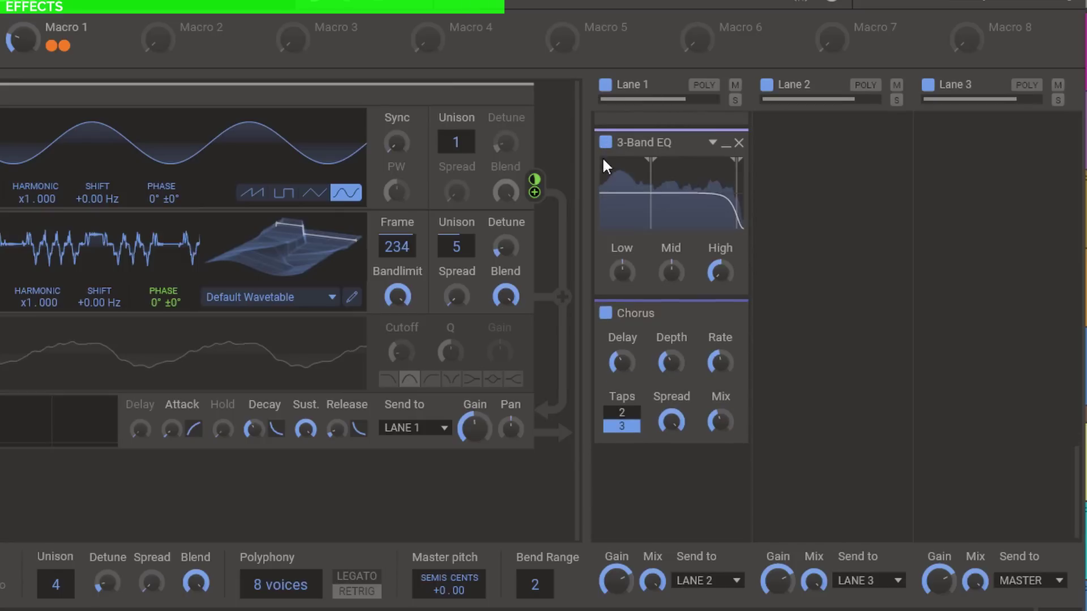
left_click(606, 314)
left_click(606, 314)
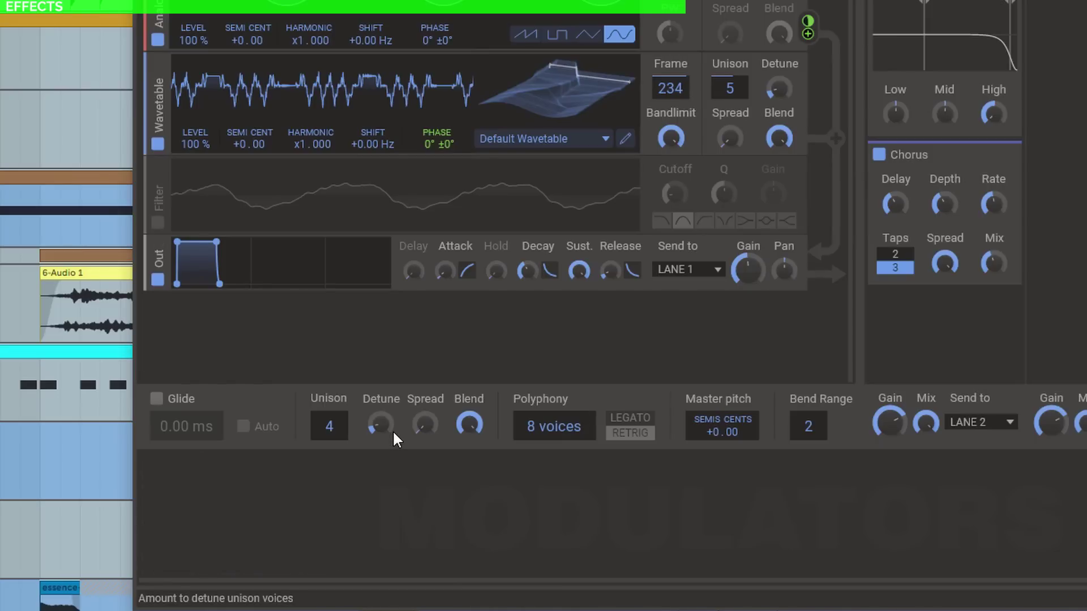
Step: Hide the synth window, show the track's device chain, and audition the Phaser on before switching it off again
key("ctrl+alt+p")
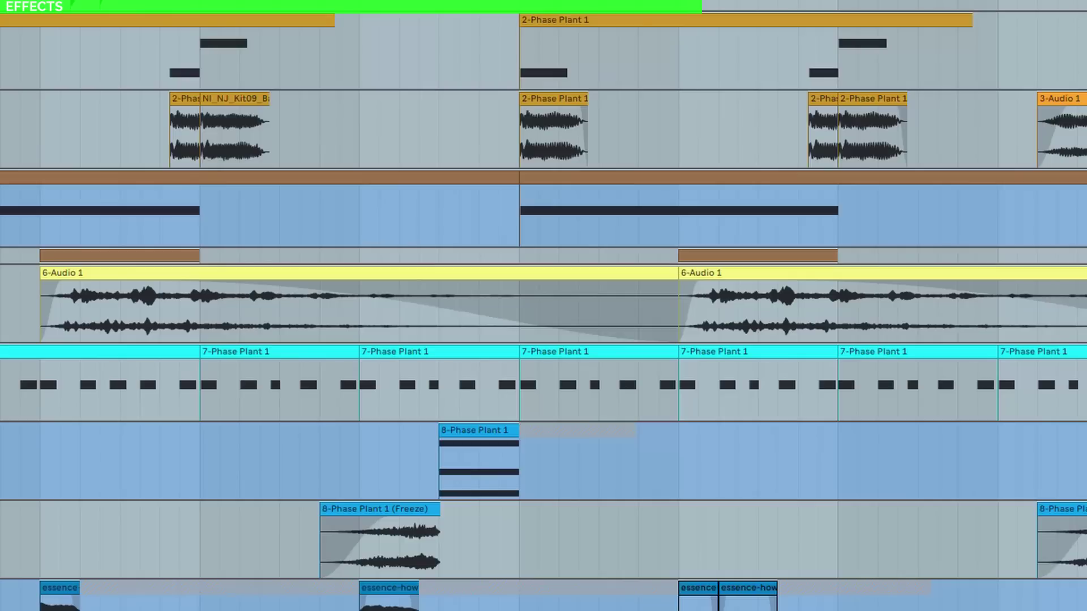
key("ctrl+alt+l")
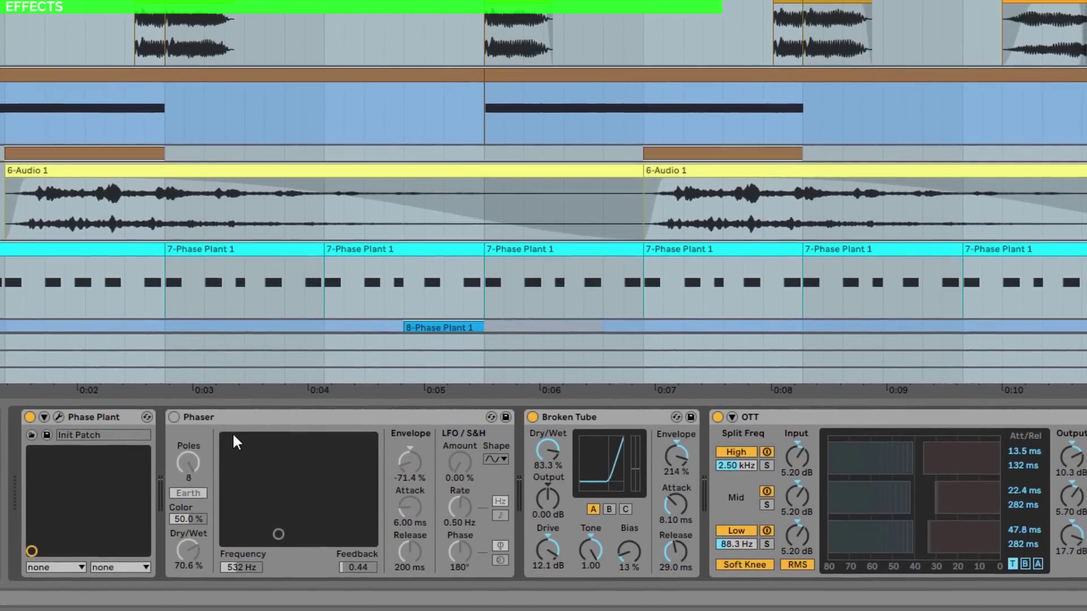
left_click(237, 421)
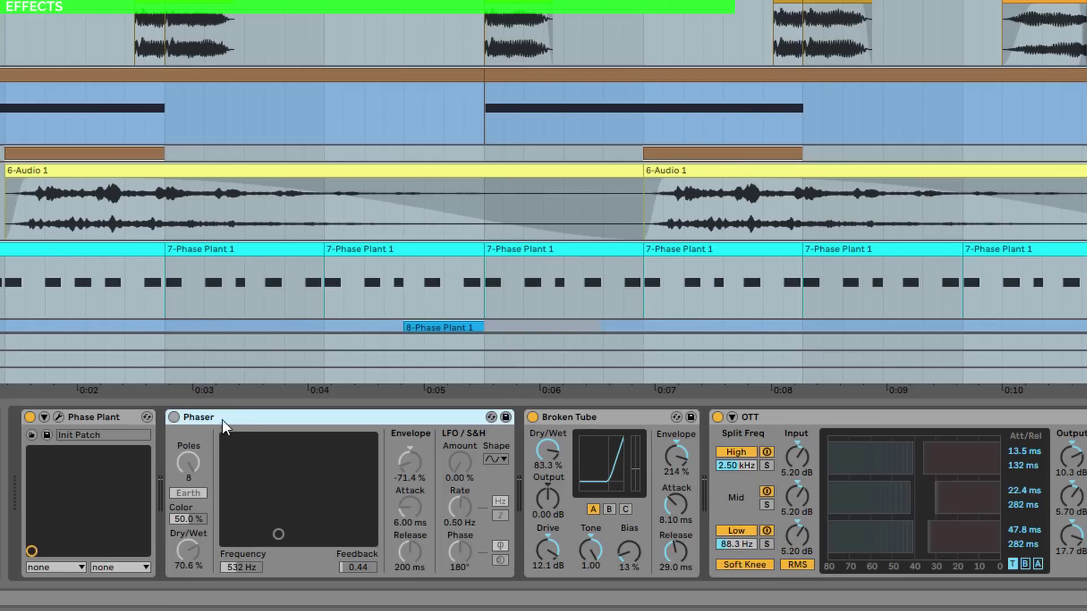
left_click(174, 417)
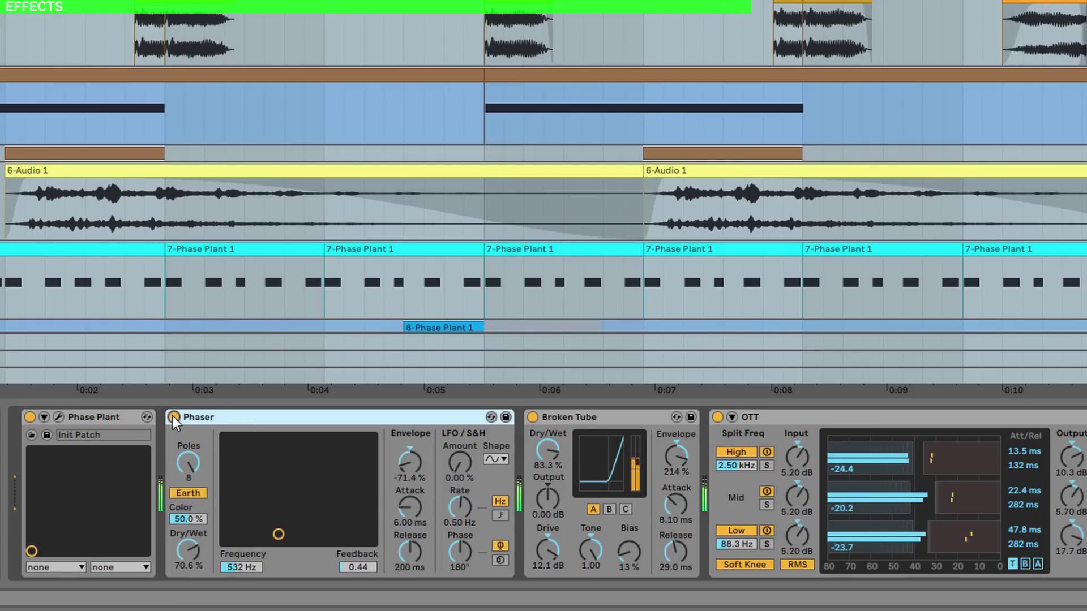
left_click(173, 416)
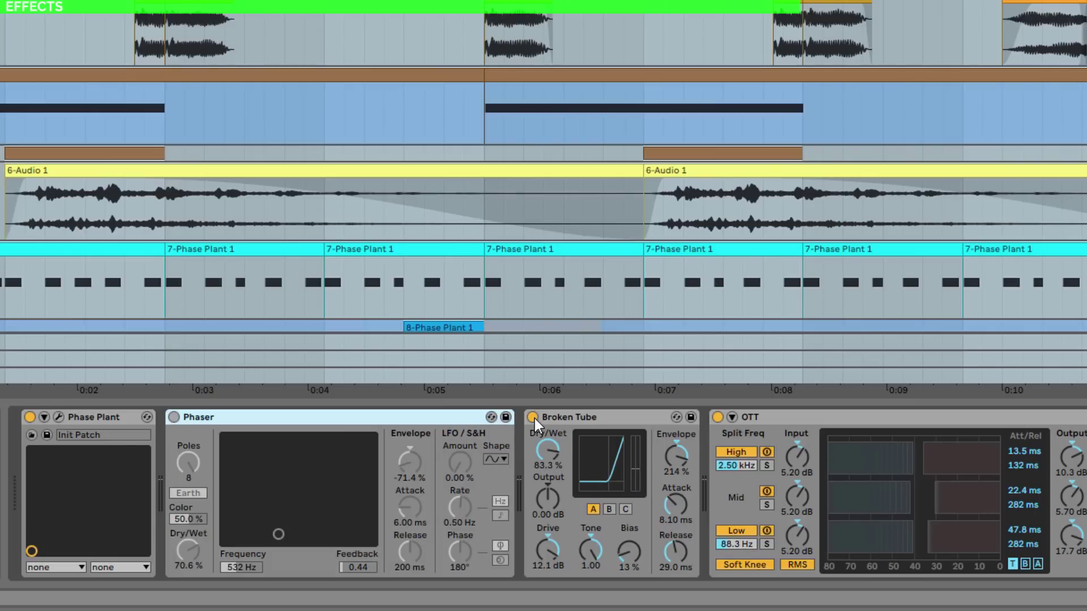
Step: Play the track through Broken Tube, and bypass and re-enable the OTT compressor to compare the sound
key("space")
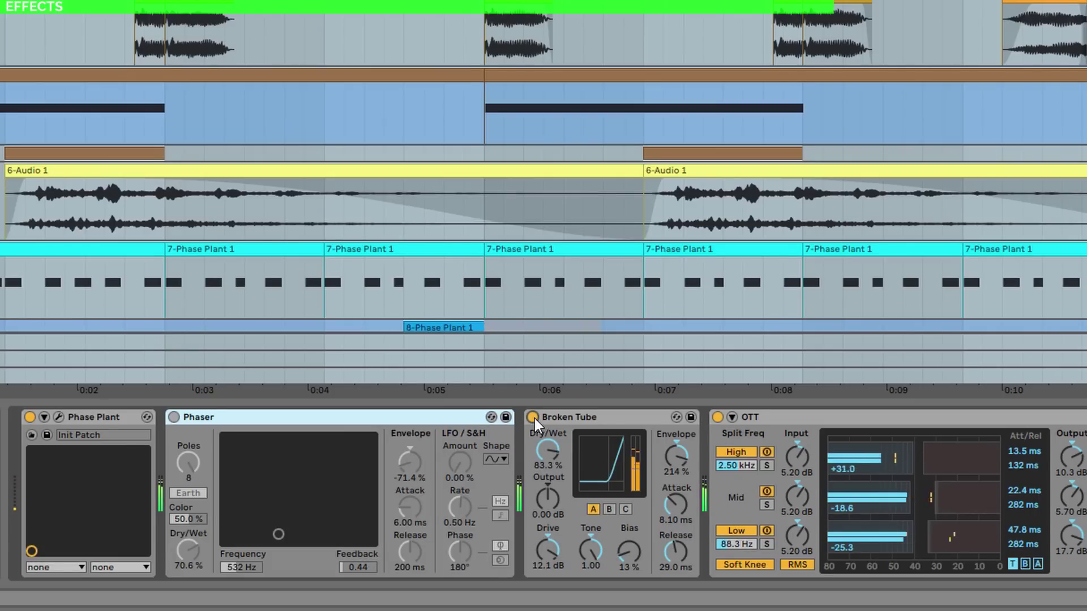
left_click(671, 419)
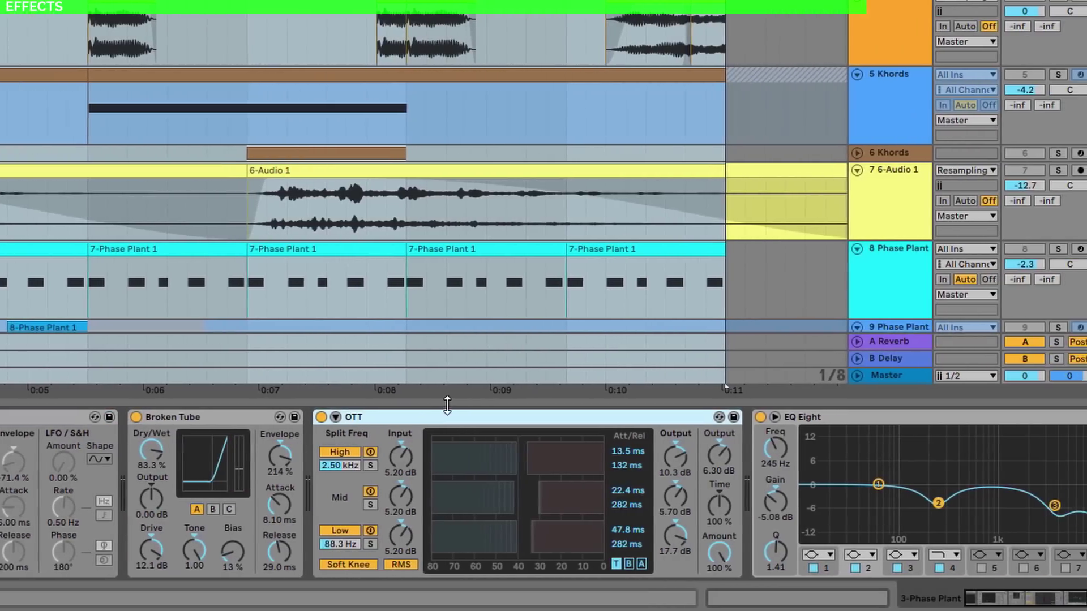
left_click(274, 419)
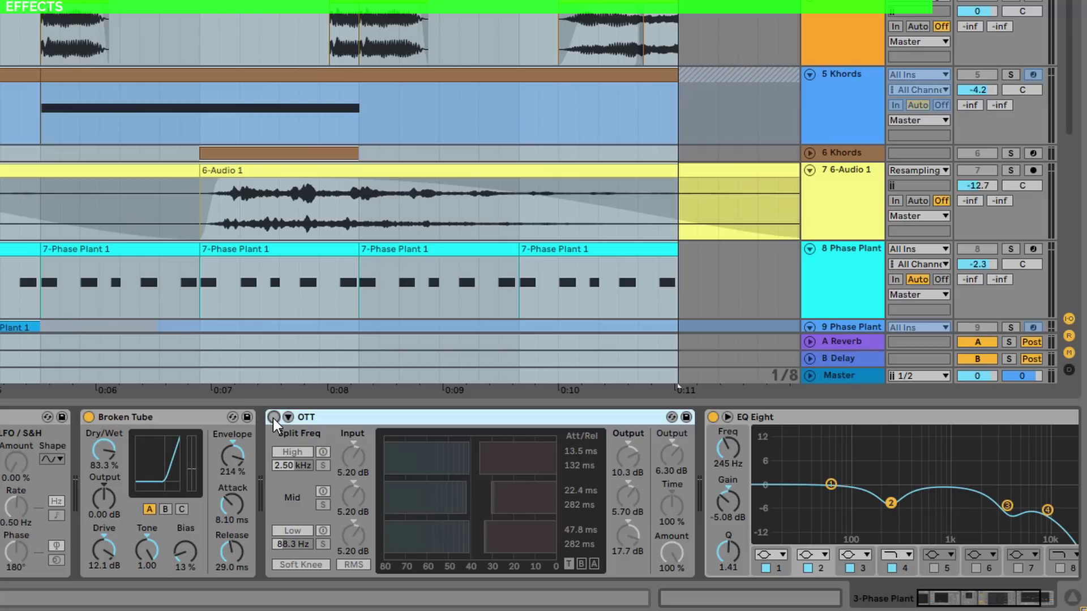
left_click(273, 418)
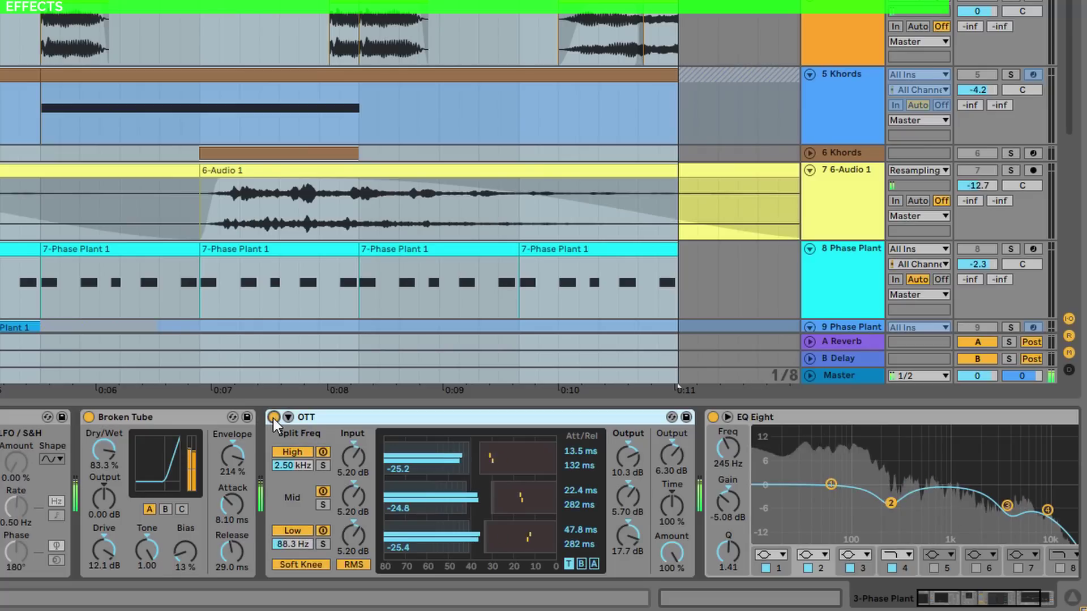
Step: Bypass and re-enable EQ Eight at the end of the device chain to compare the sound
left_click_drag(965, 601, 1002, 594)
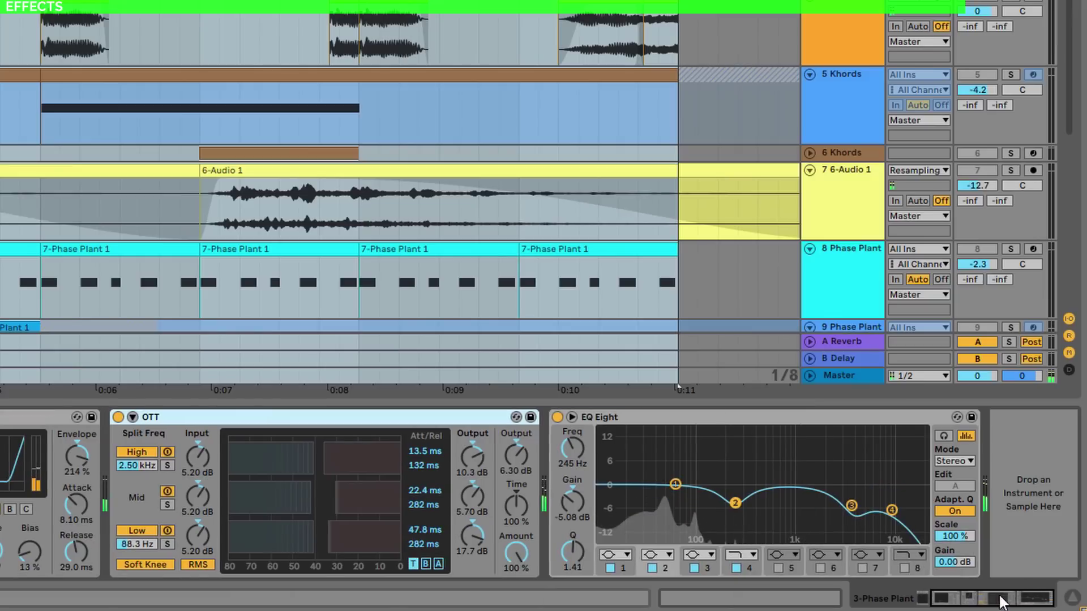
left_click(557, 417)
left_click(558, 417)
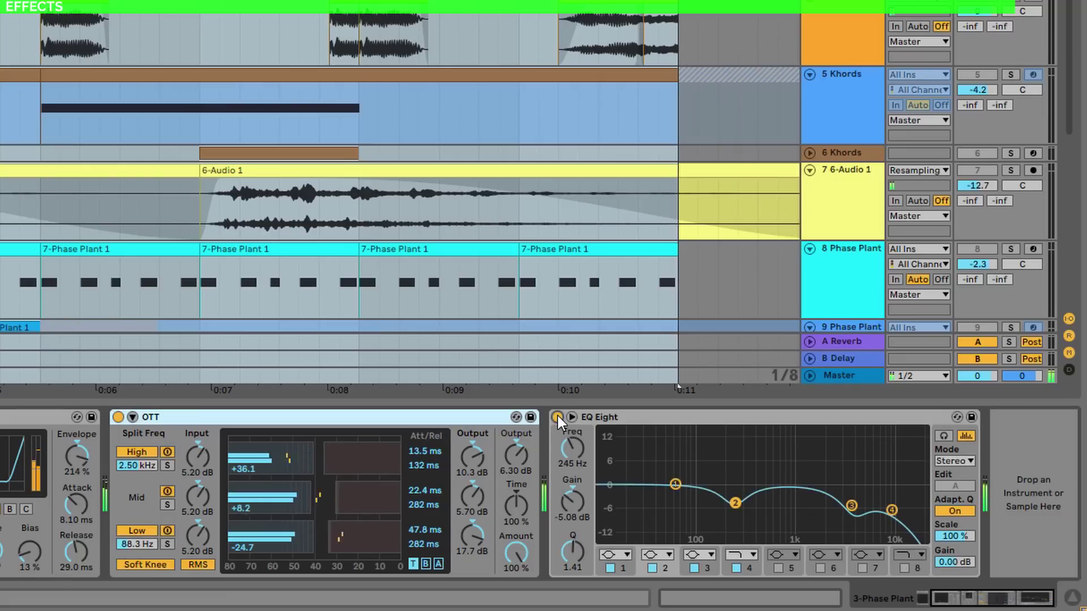